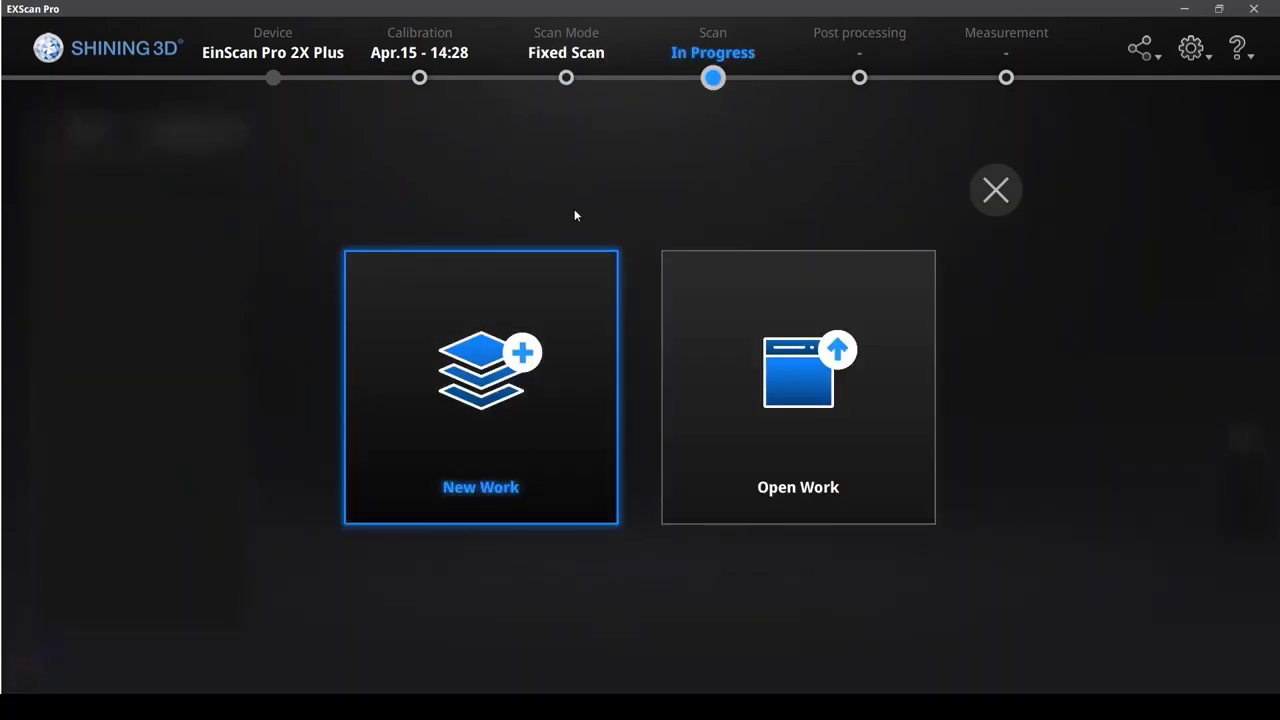
Create a new Texture Scan project from New Work, with turntable on and 8 steps.
click(813, 504)
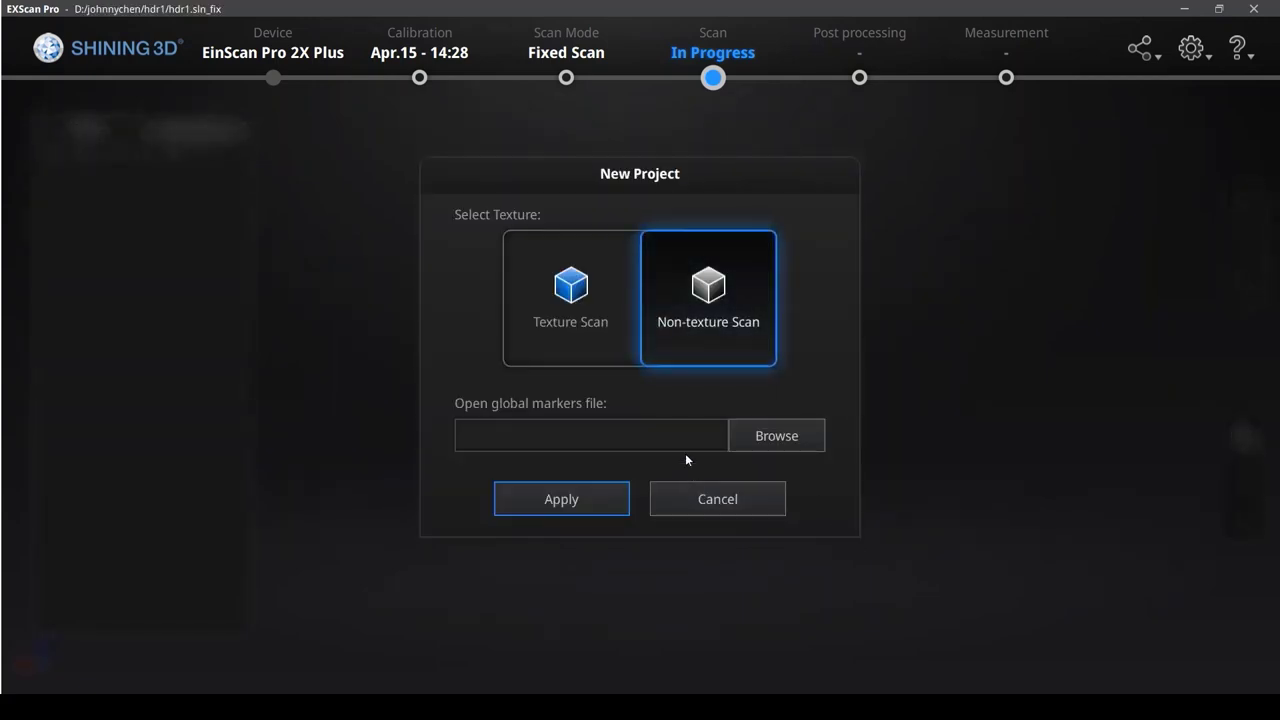
click(617, 332)
click(596, 500)
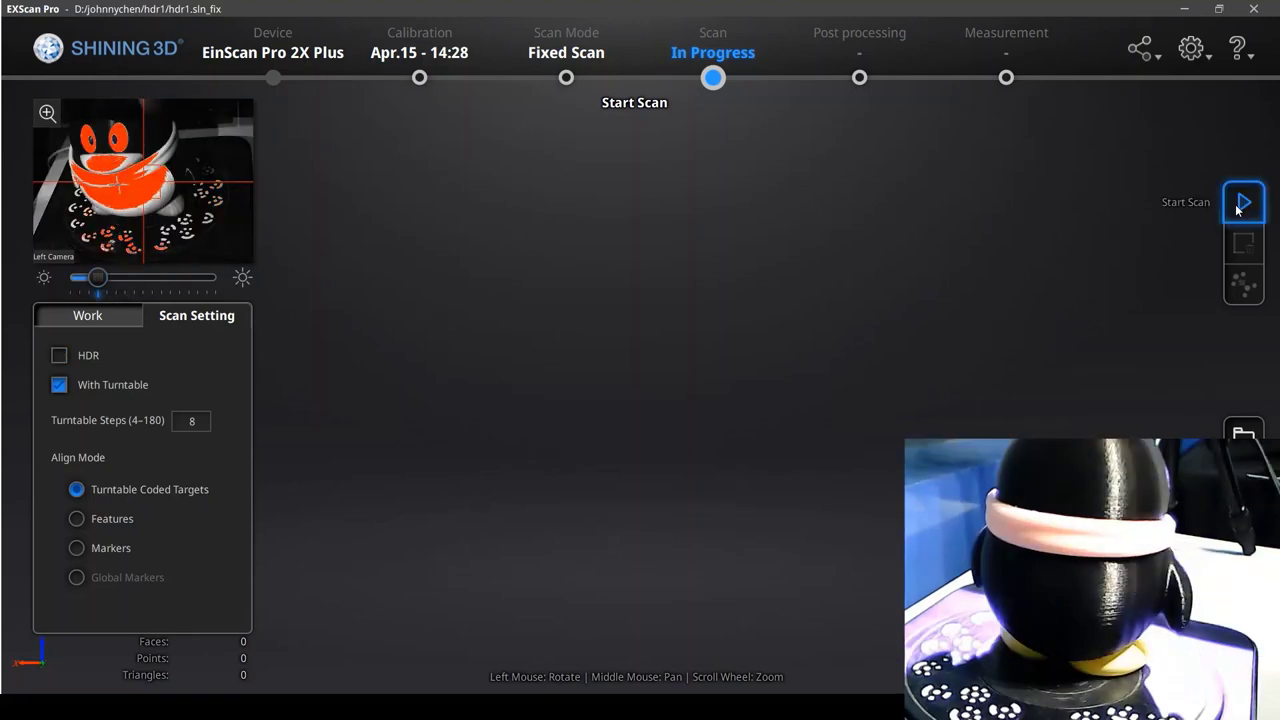
Run the eight-step turntable scan and end Edit Data, adding Project1_scan_1–scan_8 to Group1.
click(1244, 202)
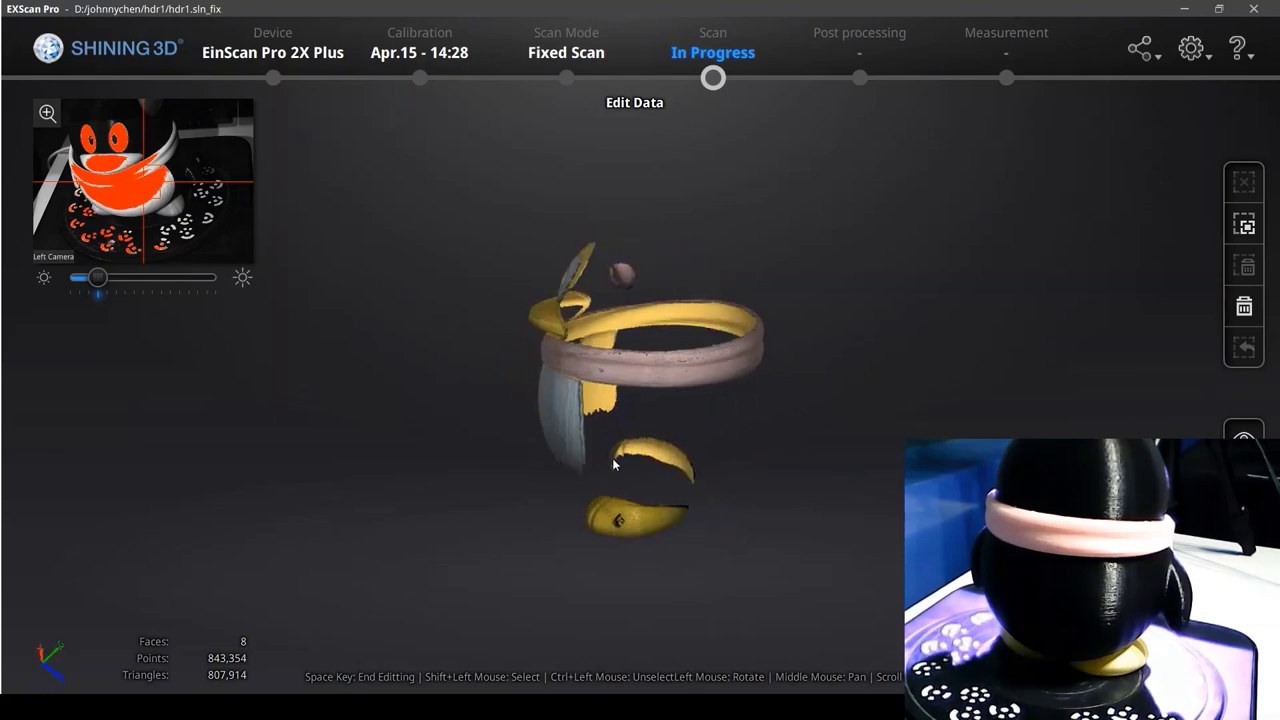
key(space)
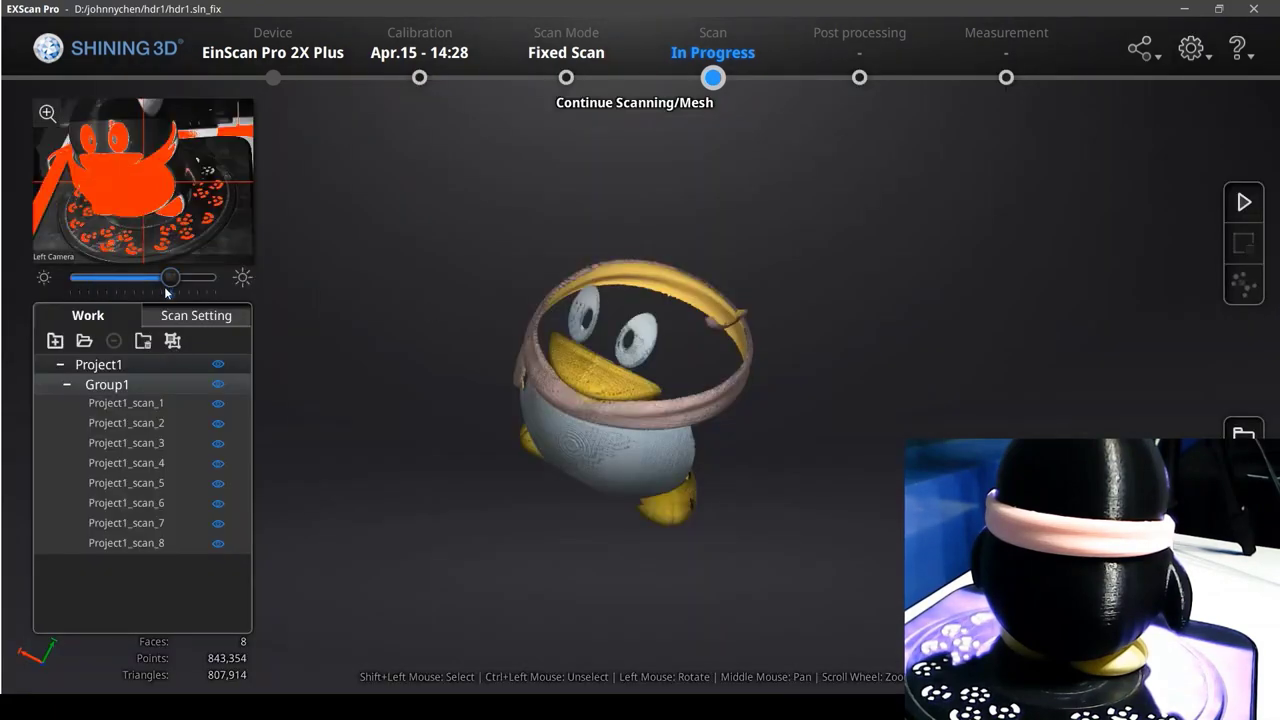
Capture a second turntable scan of the penguin, bringing the model to 16 scans.
click(1245, 203)
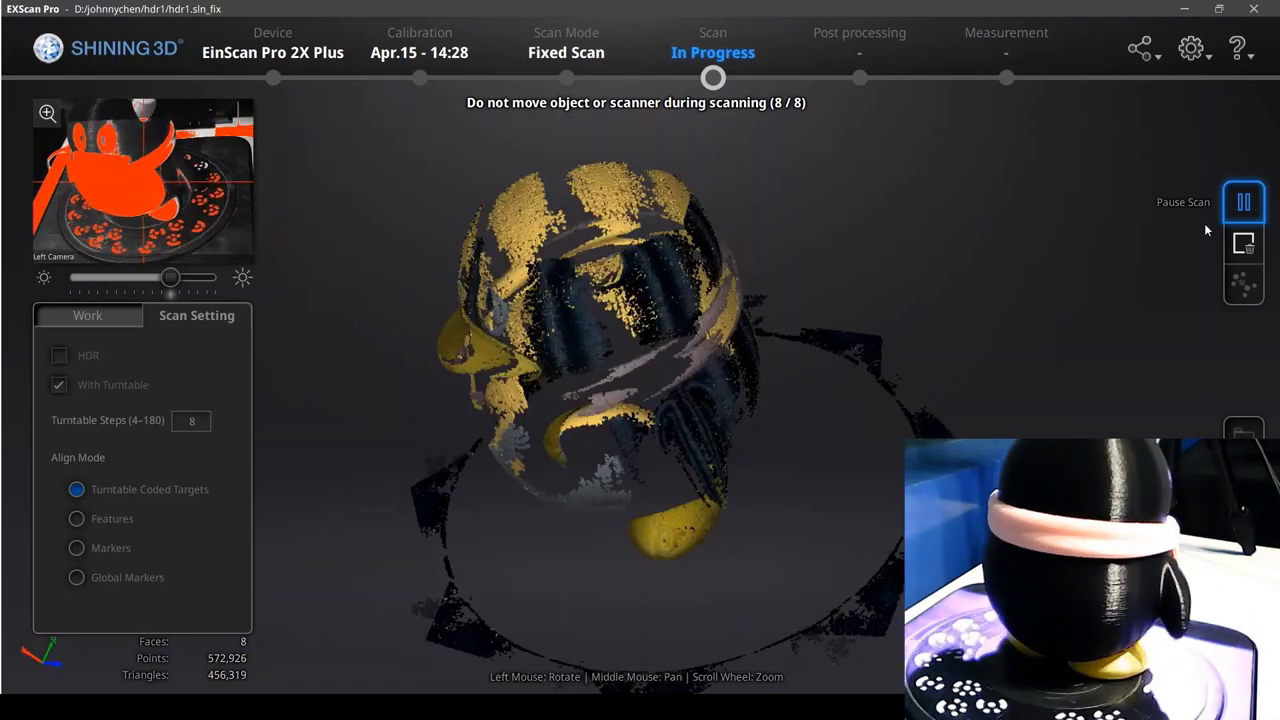
drag(621, 307, 780, 500)
key(space)
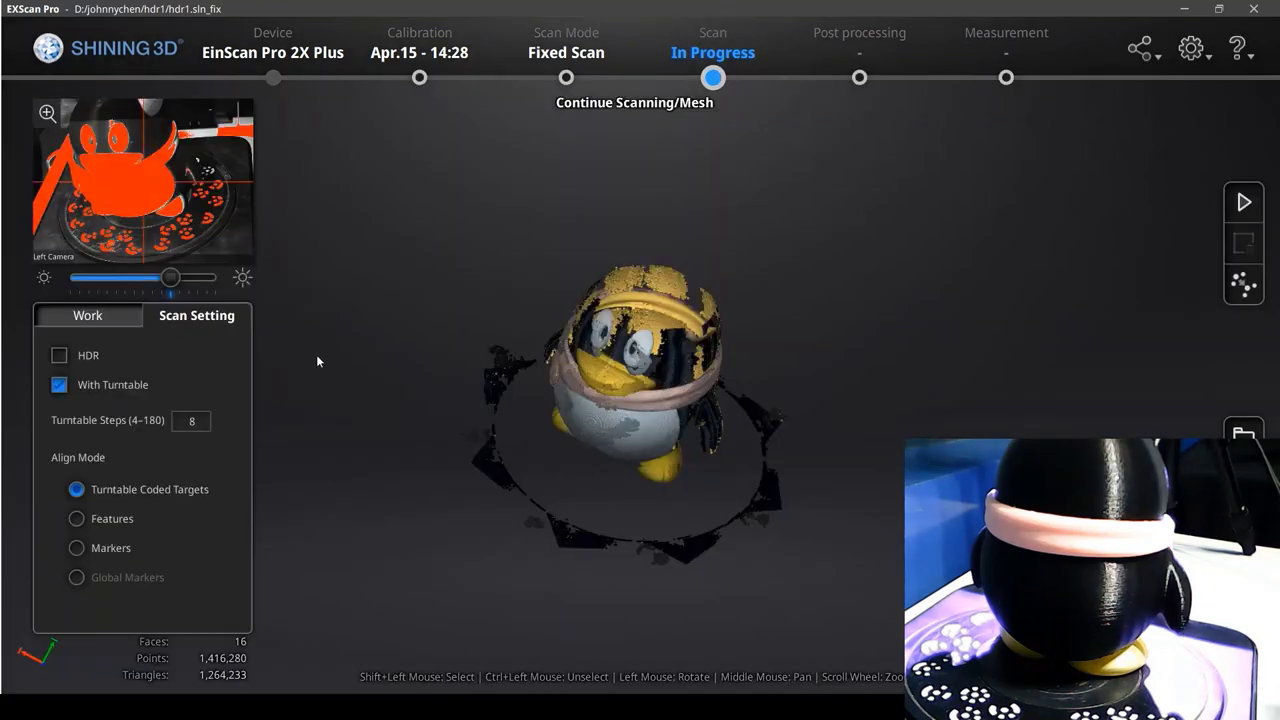
Inspect the merged scan and raise the camera brightness slider.
drag(330, 362, 772, 440)
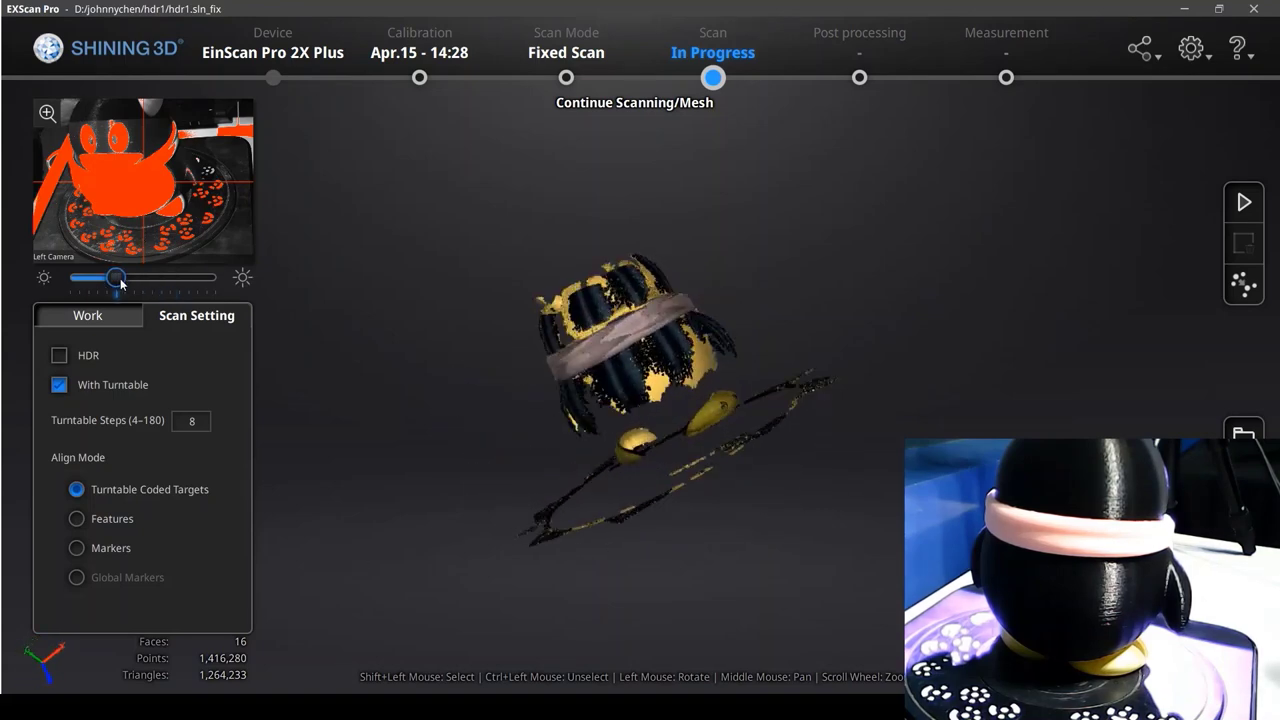
drag(139, 284, 106, 285)
click(159, 287)
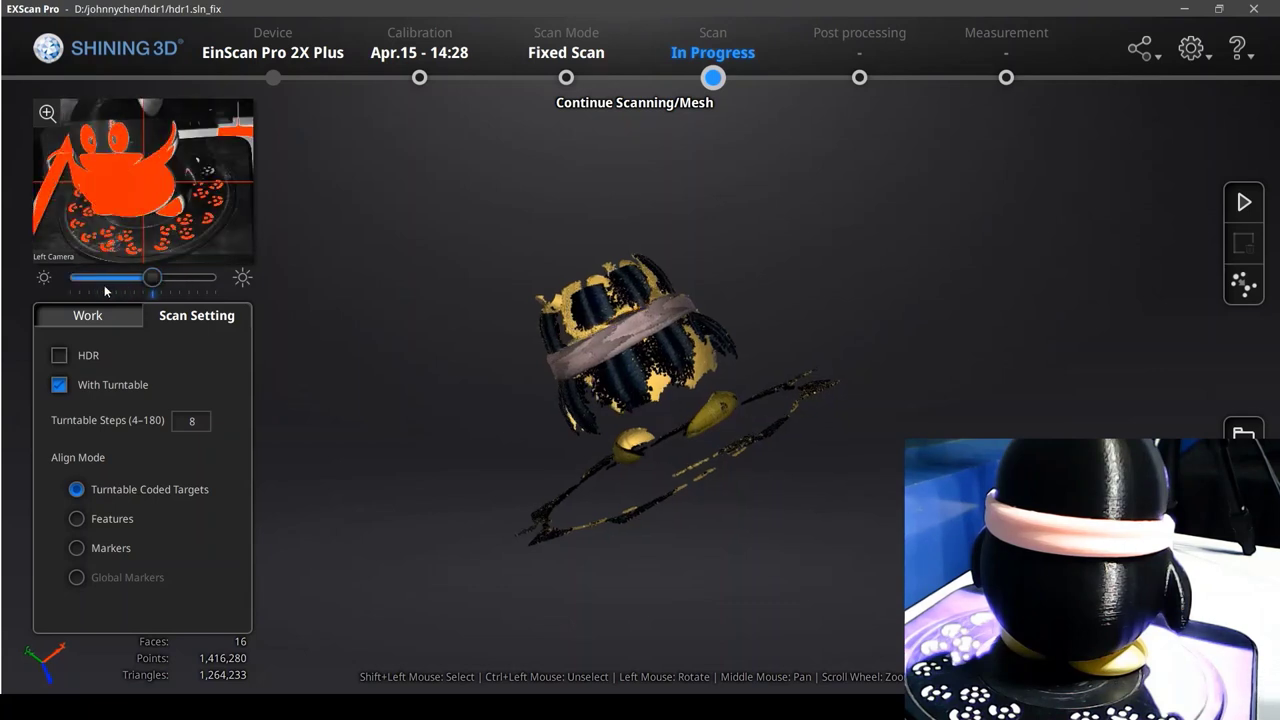
Lower the brightness slightly, enable HDR, and delete all existing scan data.
click(108, 287)
click(66, 351)
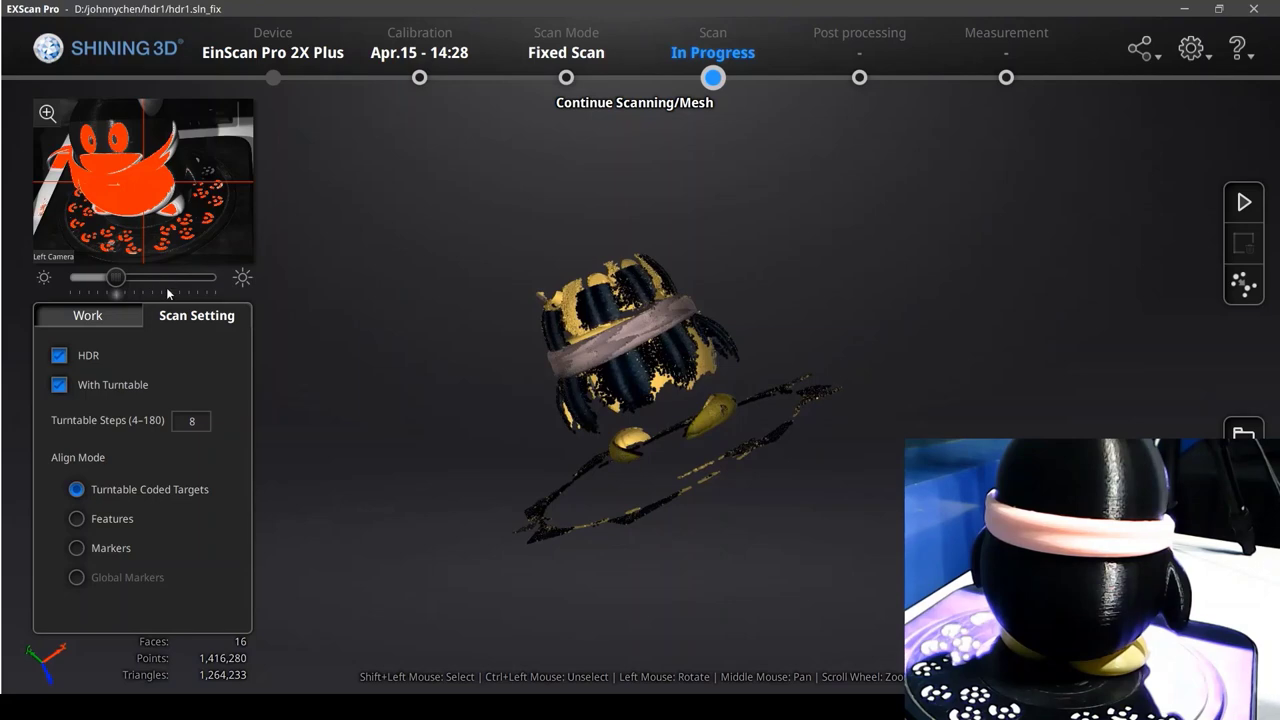
drag(385, 335, 637, 387)
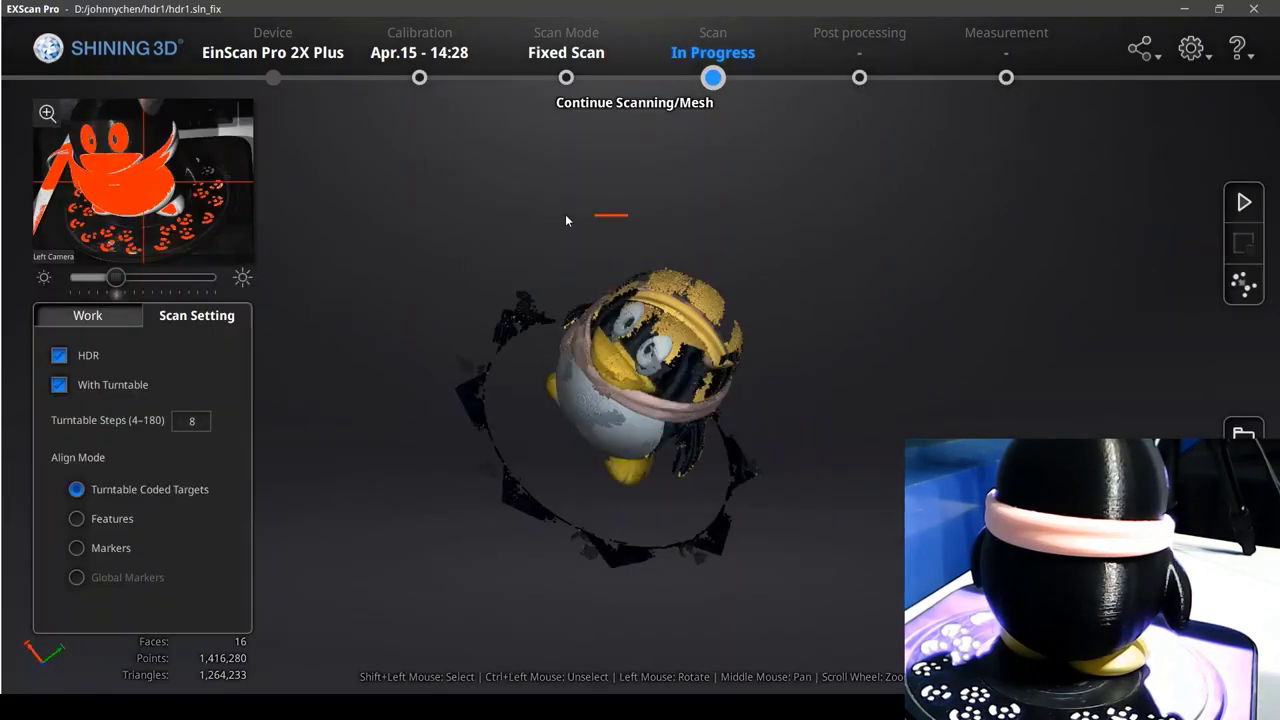
mouse_move(523, 228)
shift+mouse_down()
mouse_move(520, 700)
mouse_move(957, 194)
mouse_move(936, 188)
shift+mouse_up()
mouse_move(772, 177)
shift+mouse_down()
mouse_move(463, 333)
mouse_move(393, 494)
mouse_move(905, 300)
shift+mouse_up()
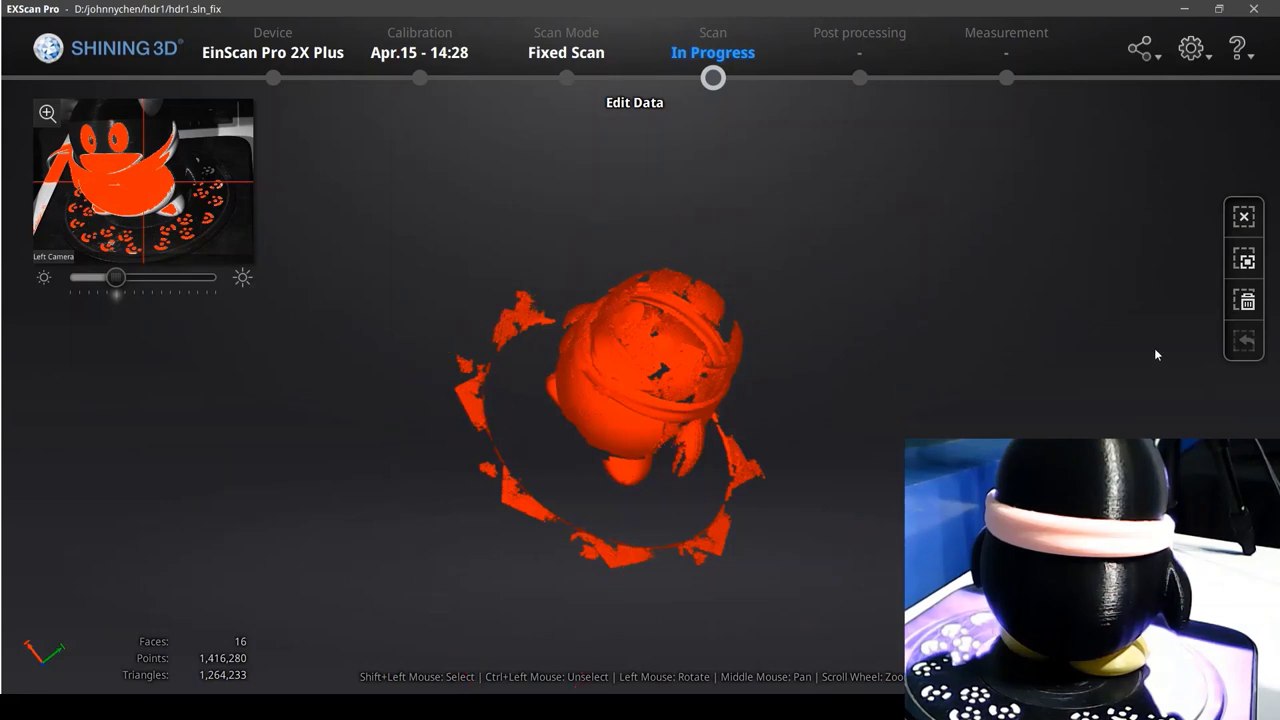
key(Delete)
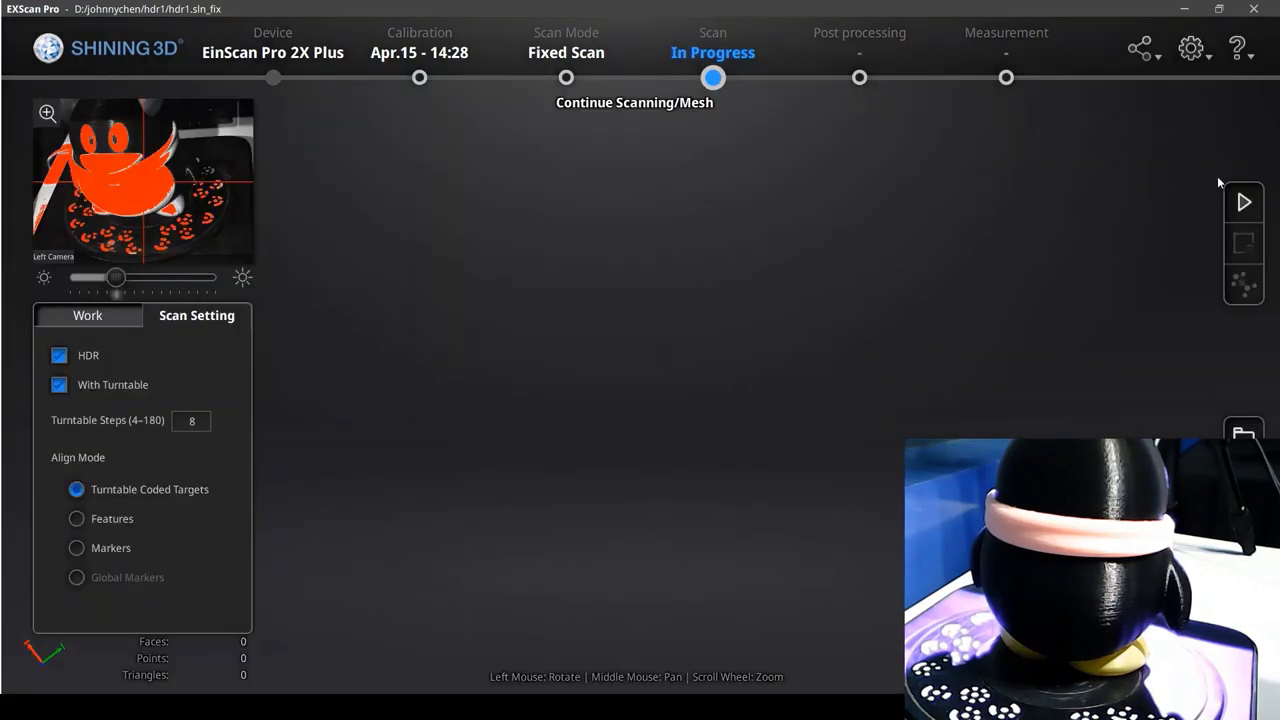
Run the HDR turntable scan and end Edit Data, giving Group2 at 2,119,292 points.
click(1240, 202)
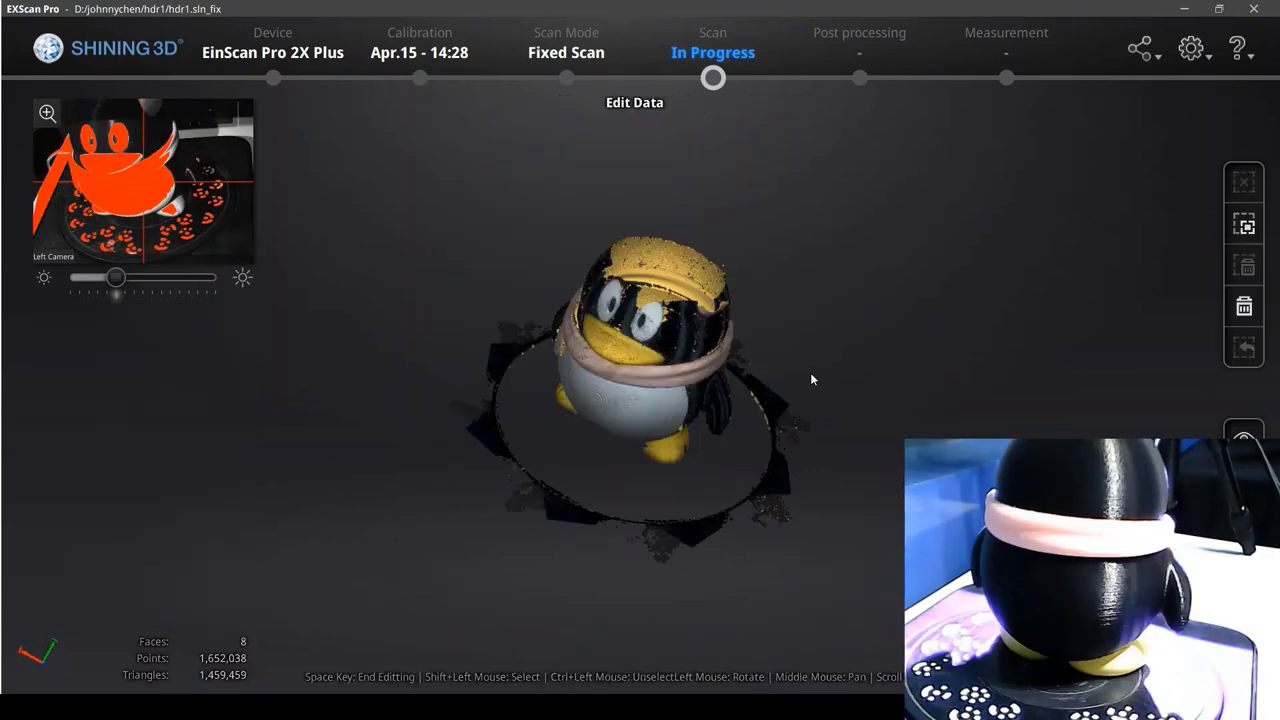
drag(810, 372, 578, 400)
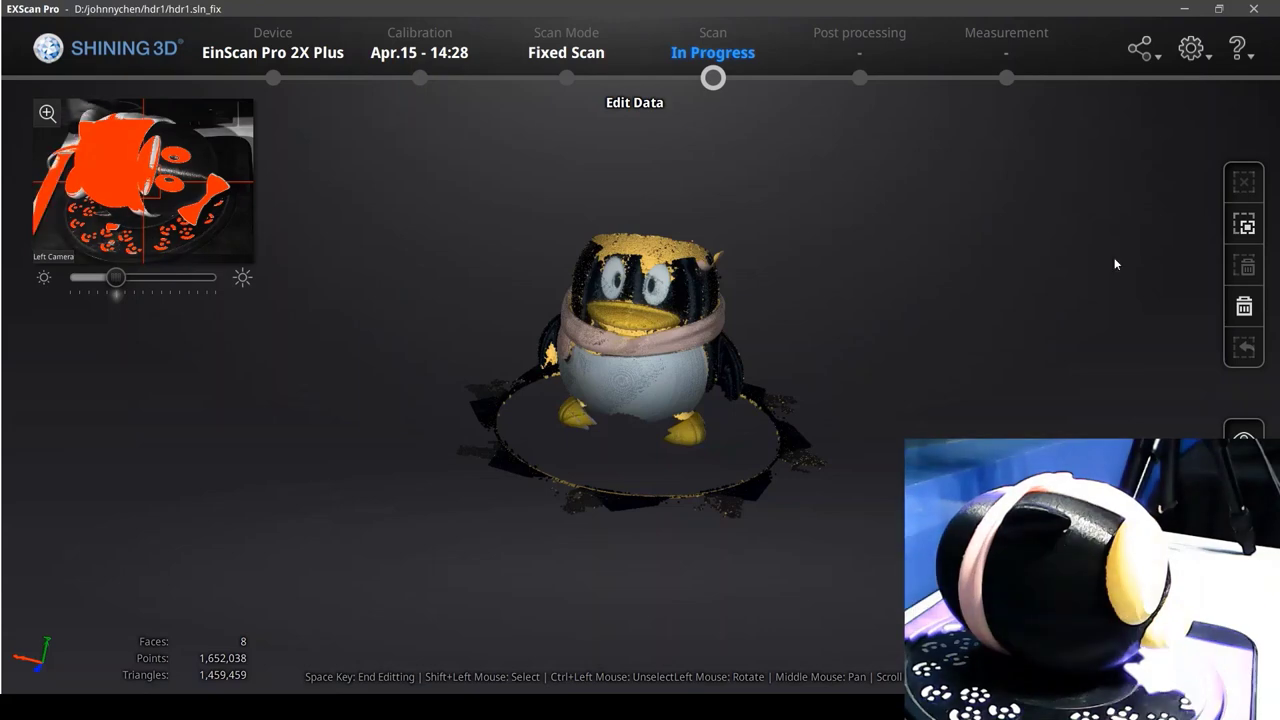
key(space)
Select and delete the outer turntable ring from the scan data.
mouse_move(971, 349)
mouse_down()
mouse_move(574, 306)
mouse_move(591, 297)
mouse_move(748, 458)
mouse_up()
shift+drag(703, 290, 590, 296)
click(1240, 251)
Scan the penguin on its side, delete the turntable base points, and merge.
click(1238, 216)
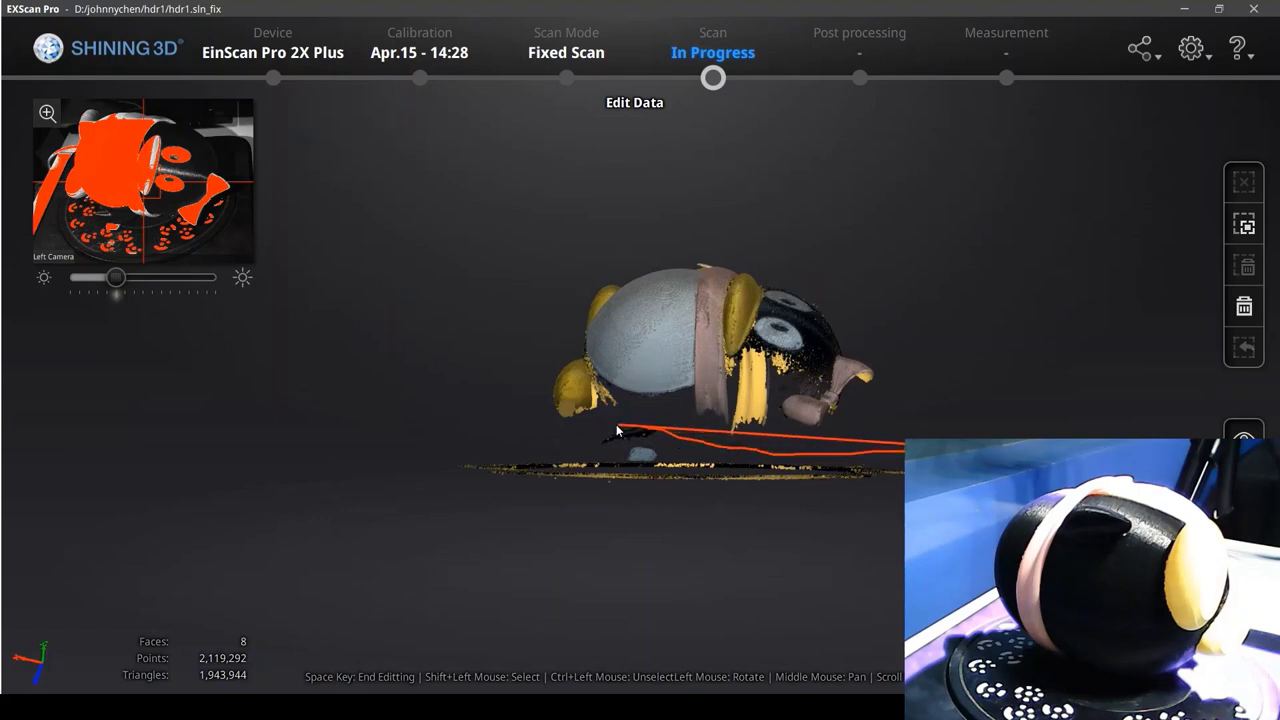
mouse_move(575, 433)
shift+mouse_down()
mouse_move(445, 456)
mouse_move(413, 490)
mouse_move(563, 566)
mouse_move(613, 306)
mouse_move(744, 370)
mouse_move(761, 454)
mouse_move(692, 443)
mouse_move(630, 196)
mouse_move(739, 568)
shift+mouse_up()
key(Delete)
key(space)
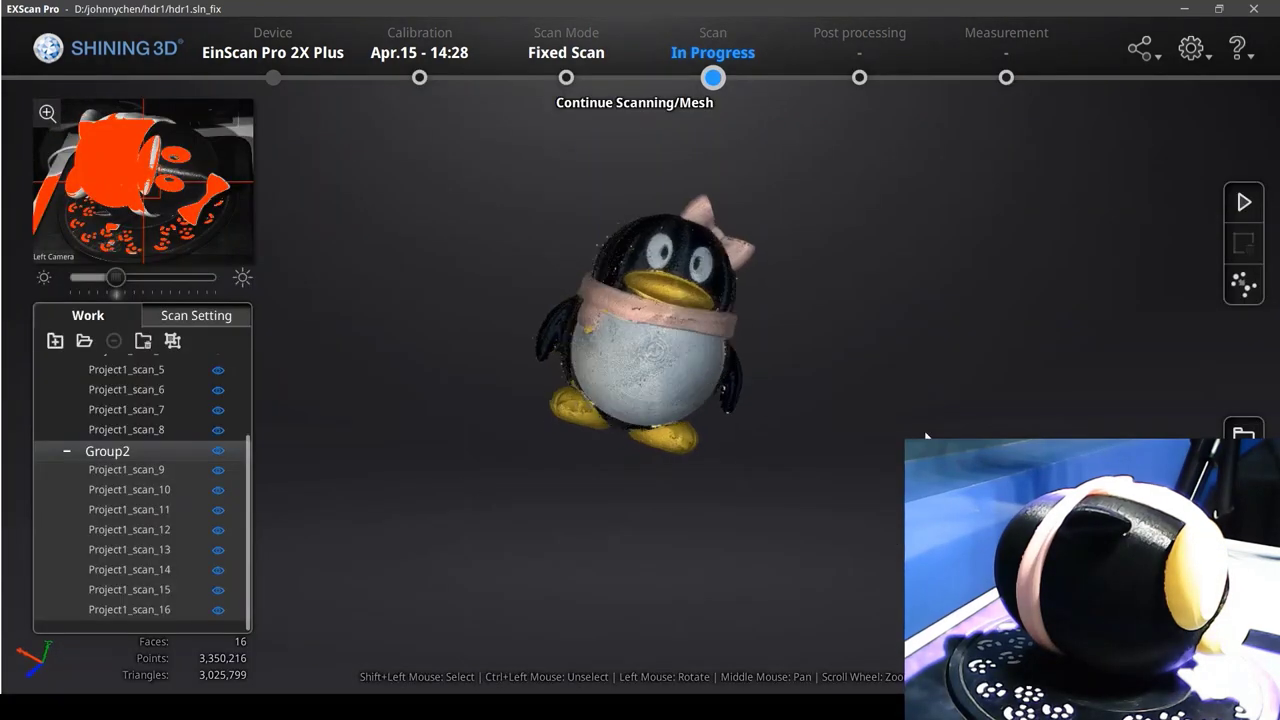
Check the alignment, then run another 8-step HDR turntable scan of the penguin's new pose.
drag(927, 437, 592, 430)
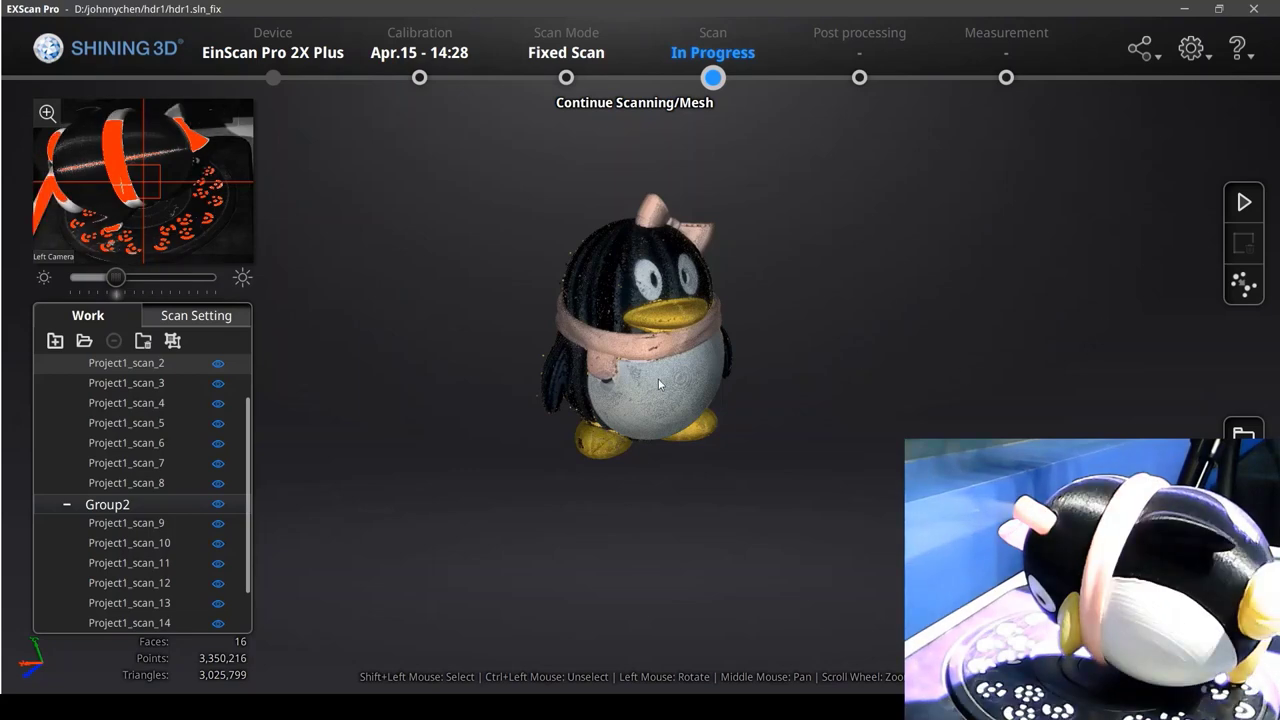
drag(658, 384, 875, 432)
click(1244, 202)
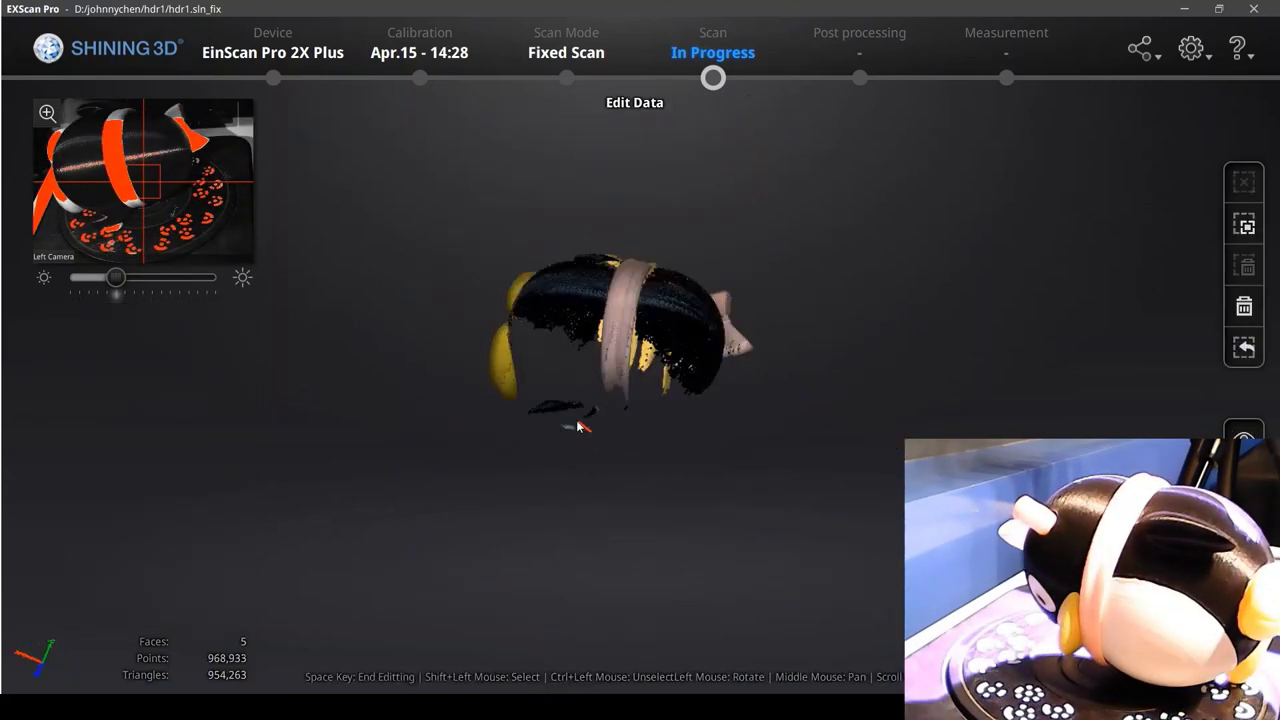
Delete the stray points below the model and merge, reaching 25 scans and 5,093,347 points.
shift+drag(571, 423, 565, 455)
key(Delete)
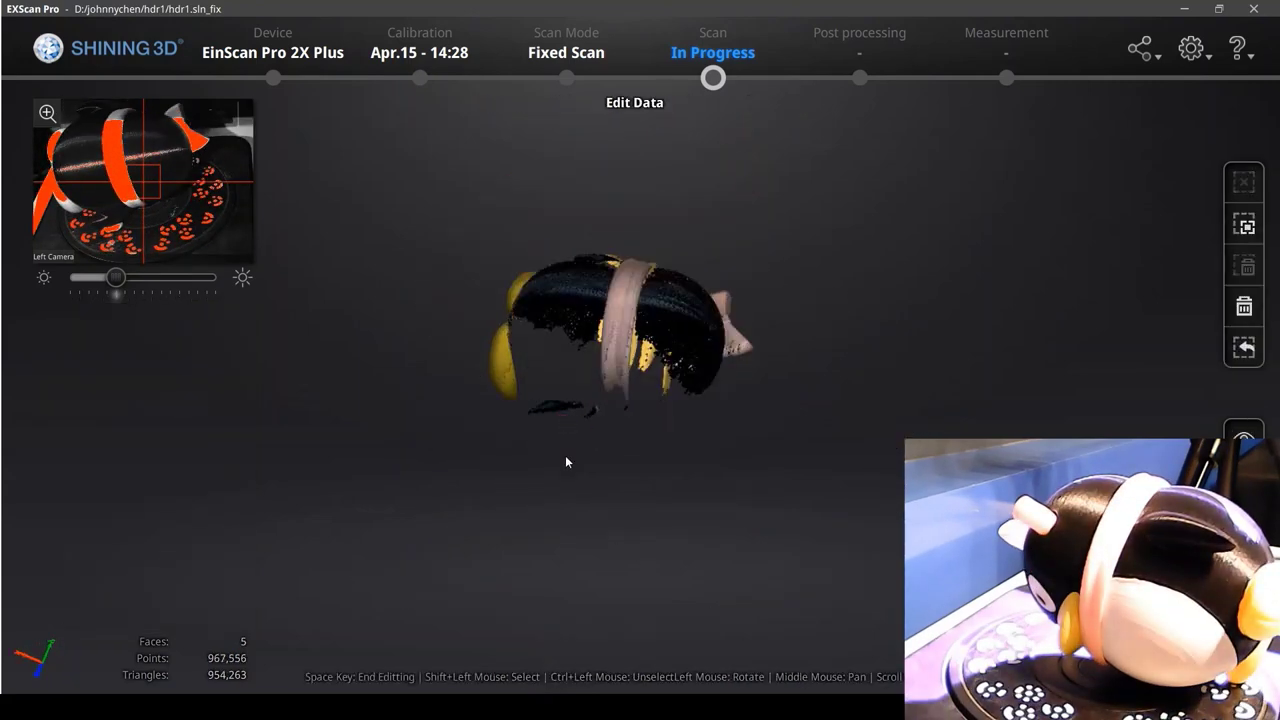
key(space)
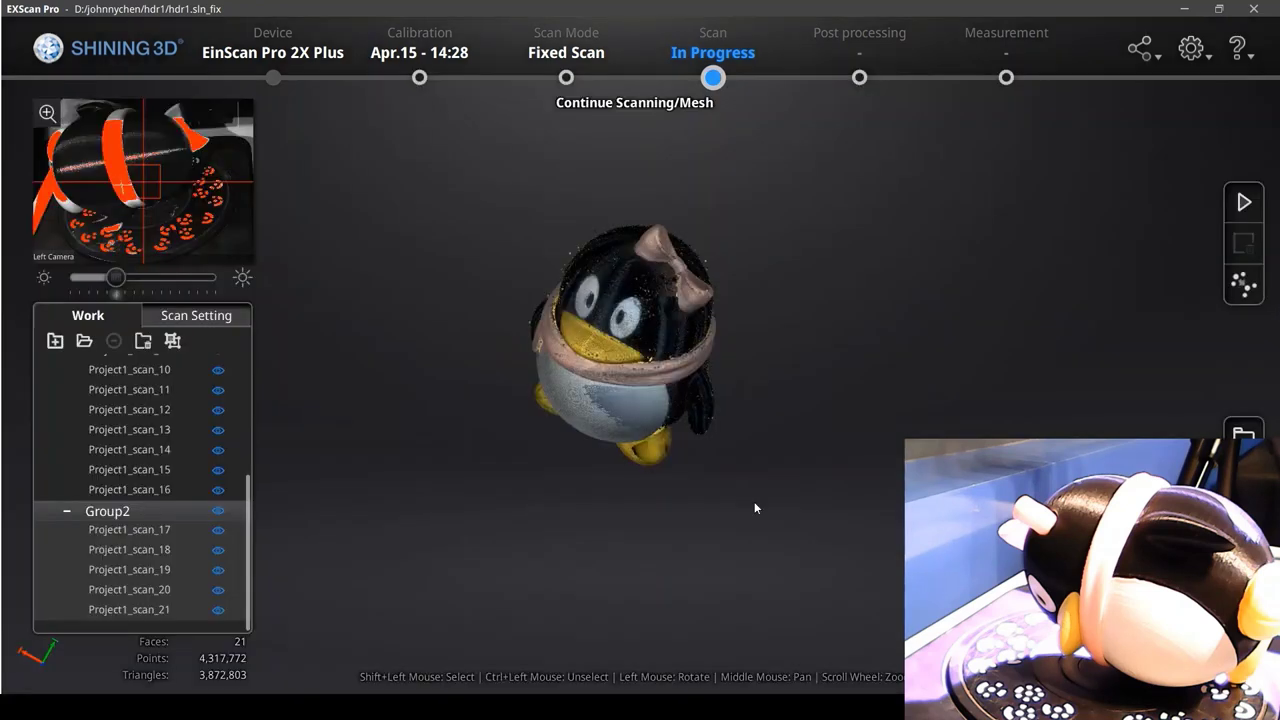
drag(745, 315, 857, 386)
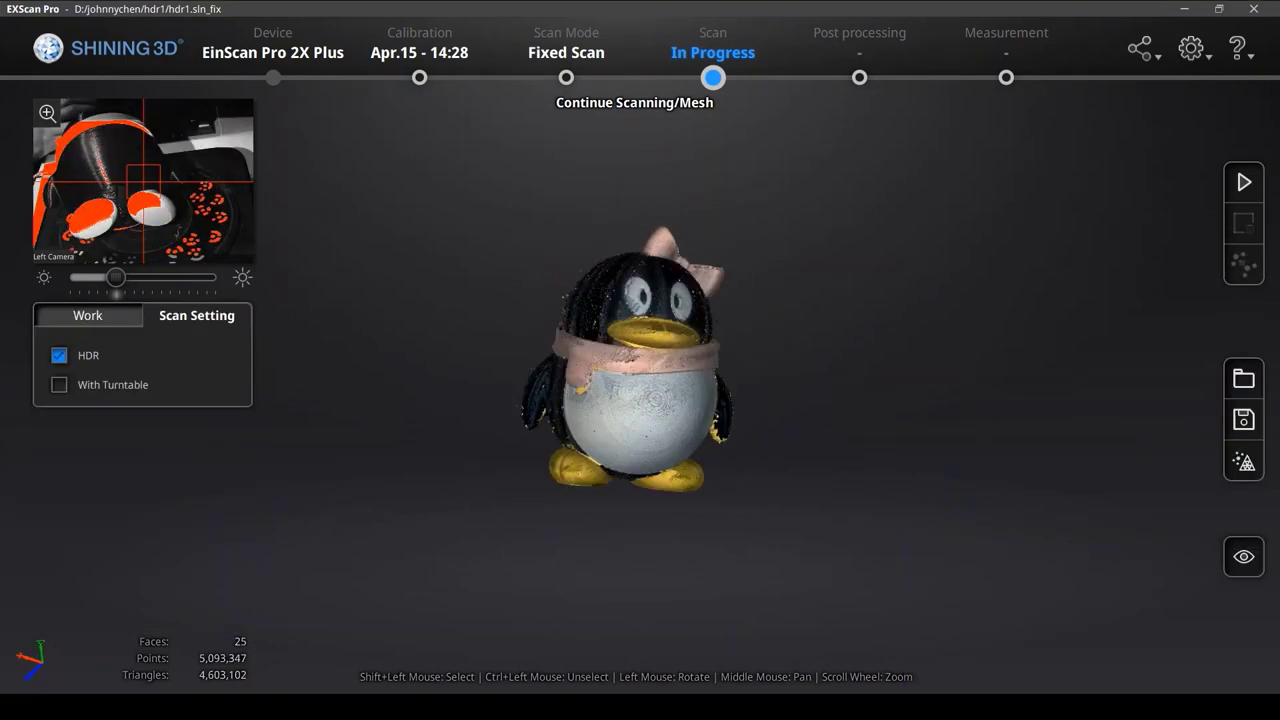
Mesh the scan data as a Watertight Model at the chosen detail level.
click(1244, 462)
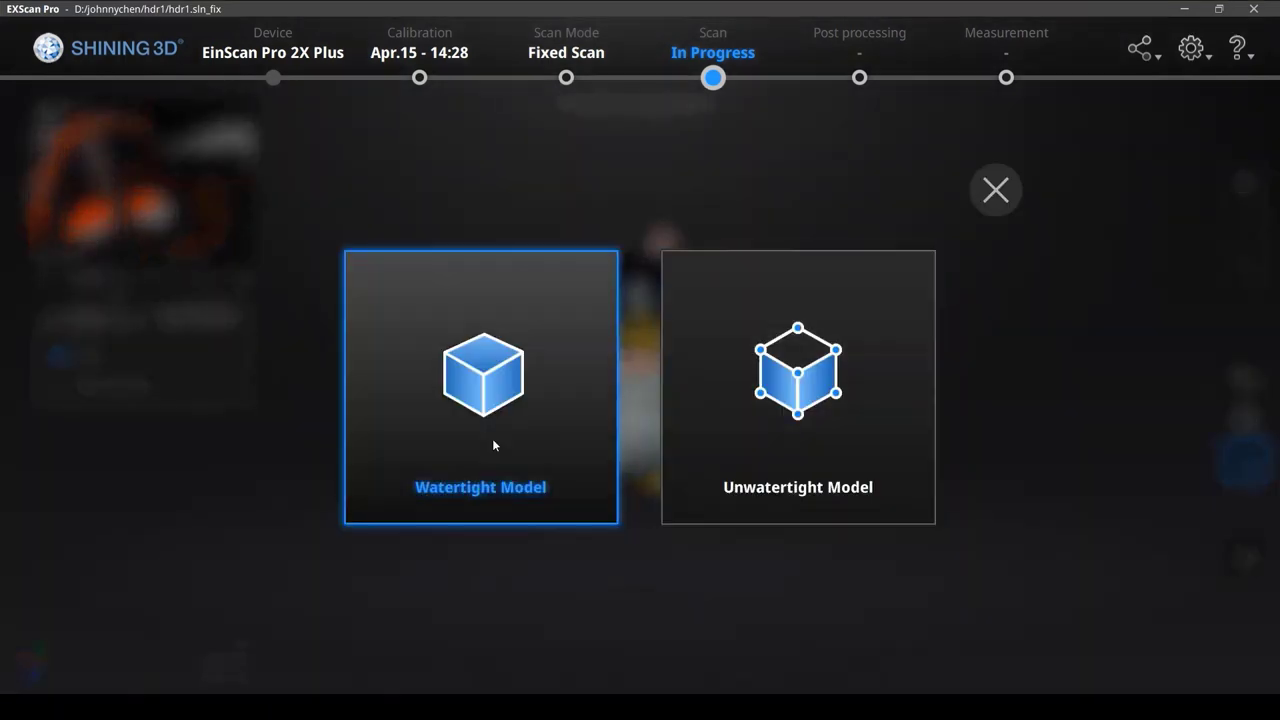
click(492, 440)
click(638, 414)
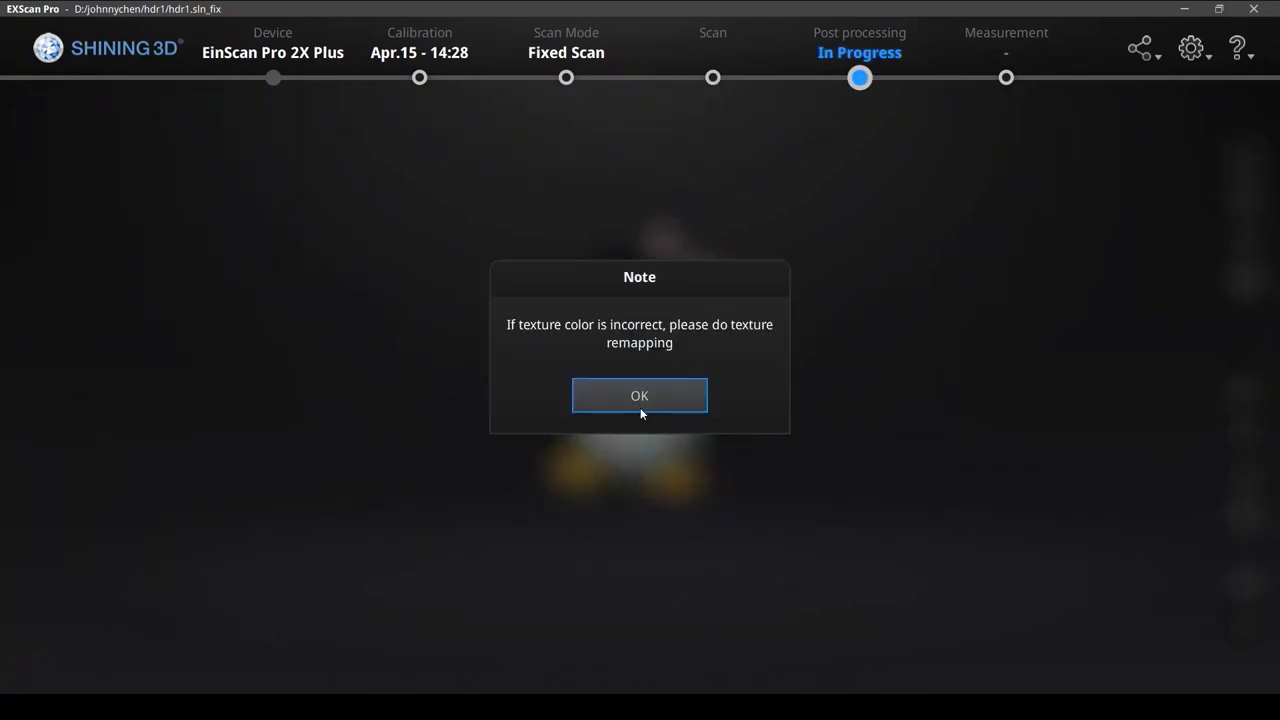
Dismiss the remapping note, save the watertight model, and return to the Scan stage.
click(640, 396)
drag(732, 400, 640, 270)
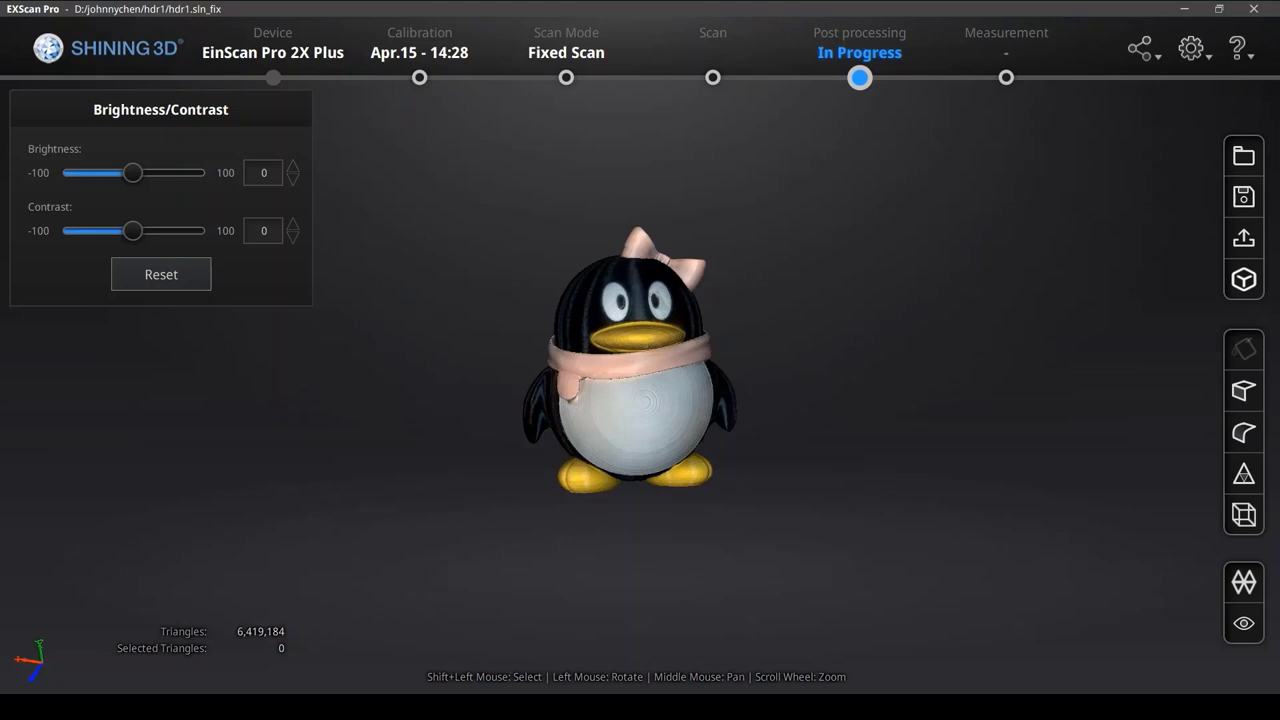
click(1243, 197)
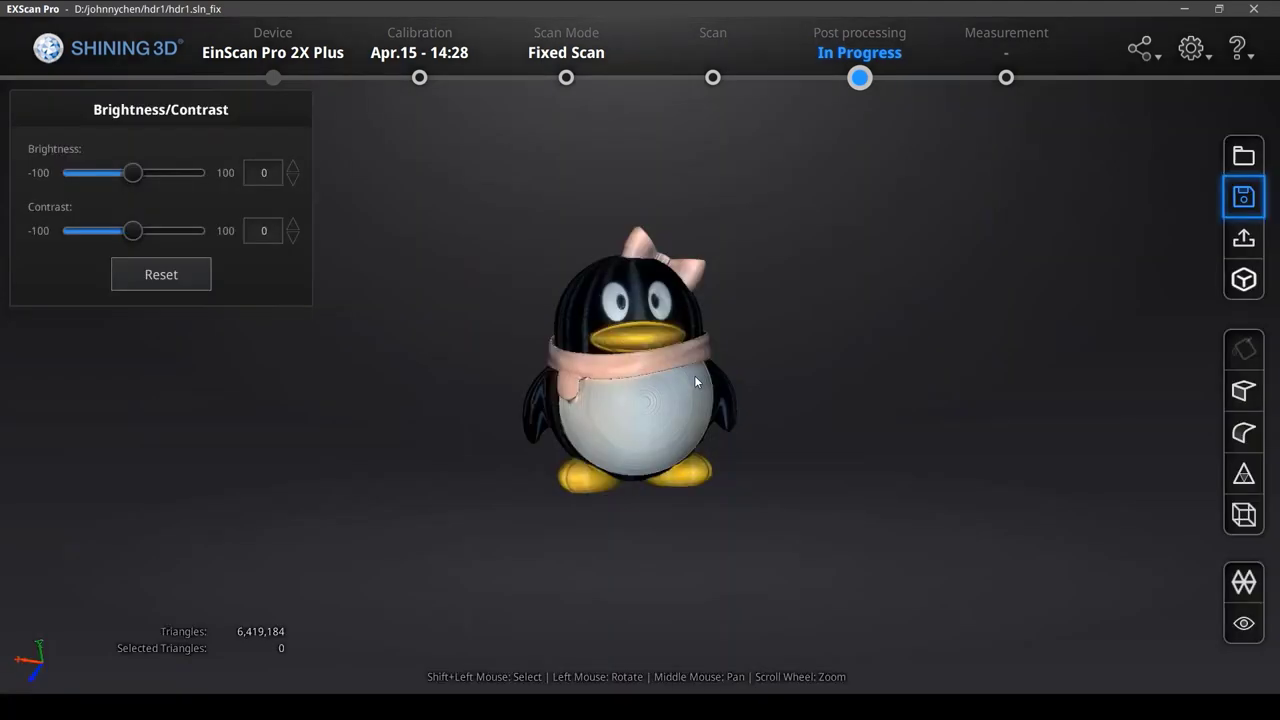
click(1253, 8)
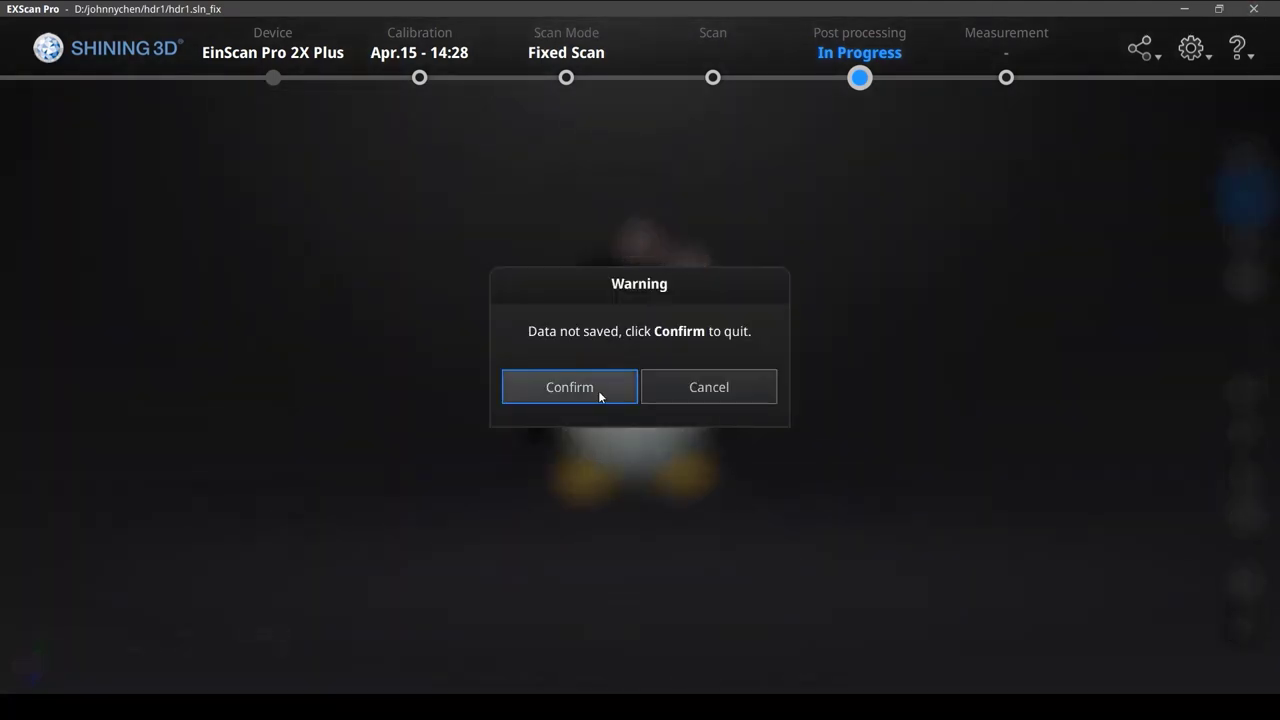
Leave post-processing, dismiss the offline warning, and refresh the device list to reconnect the EinScan Pro 2X Plus.
click(598, 390)
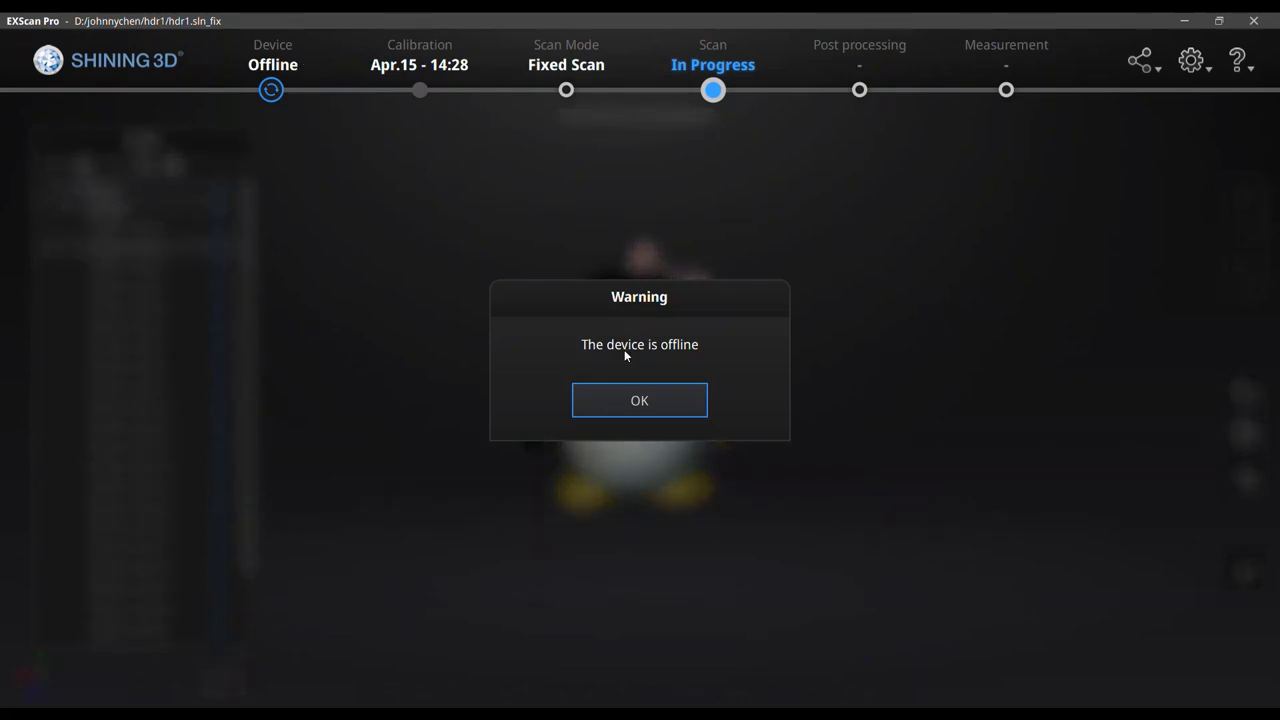
click(658, 405)
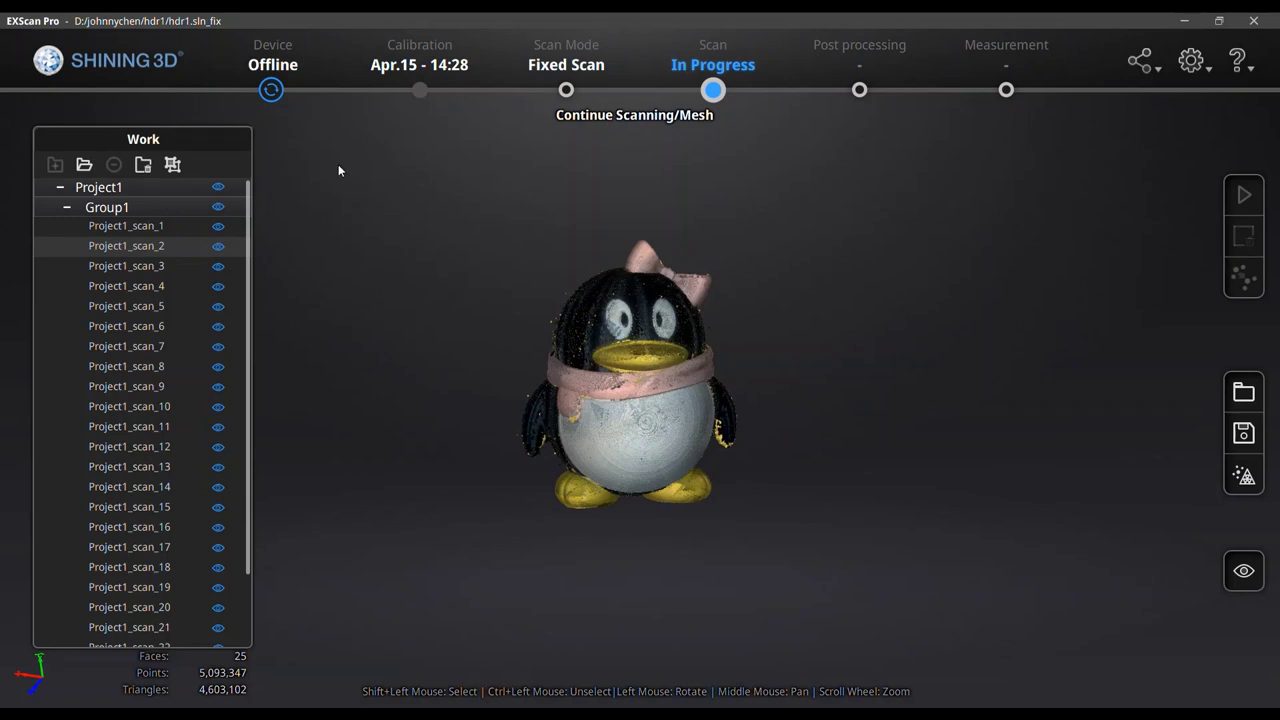
click(271, 91)
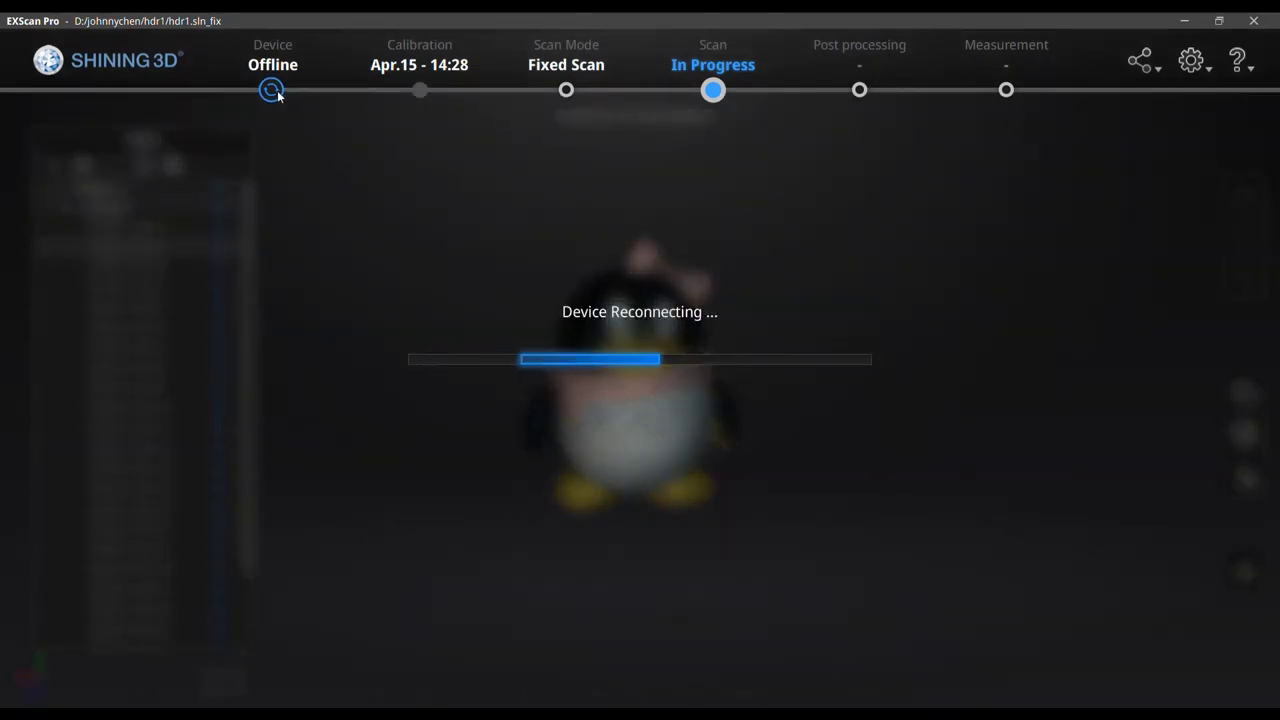